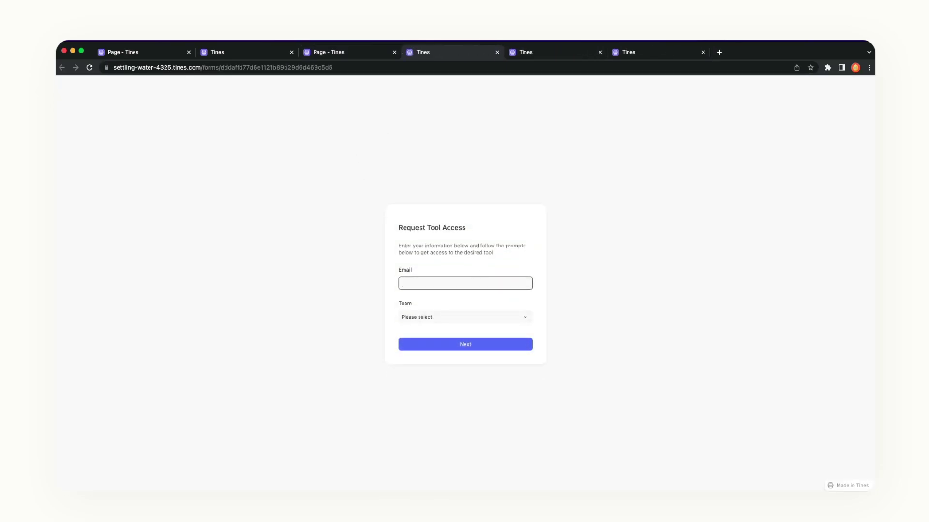
Submit the Request Tool Access form with a test e-mail address and Security as the team.
click(466, 317)
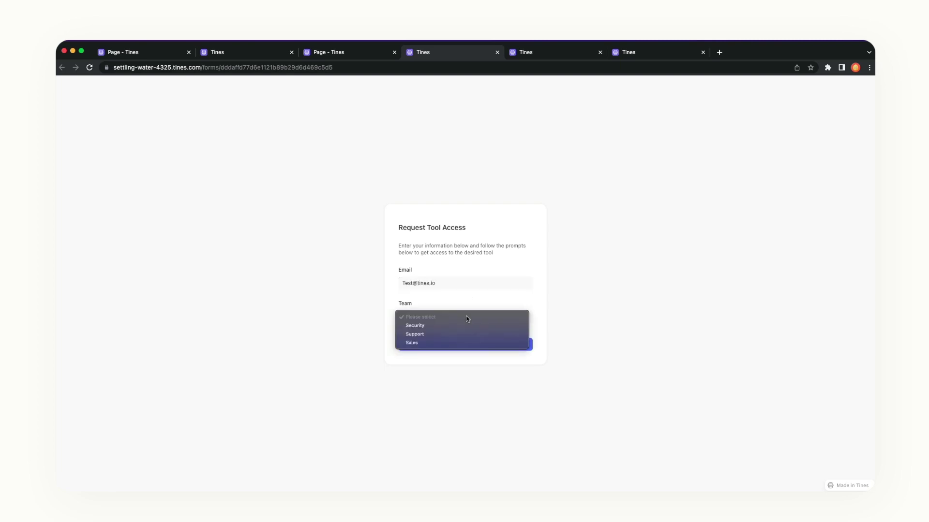
click(459, 325)
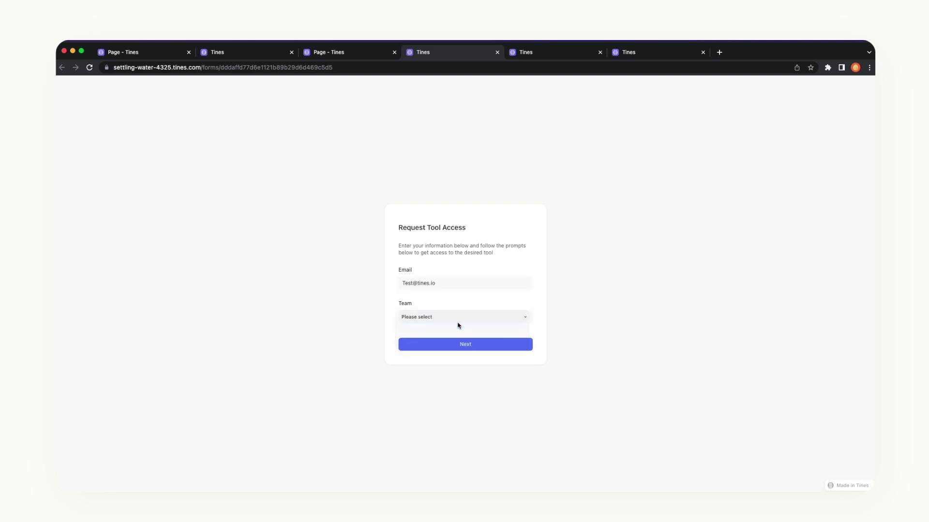
click(477, 347)
Open the story canvas by pasting its URL into the address bar.
key(super+l)
key(super+v)
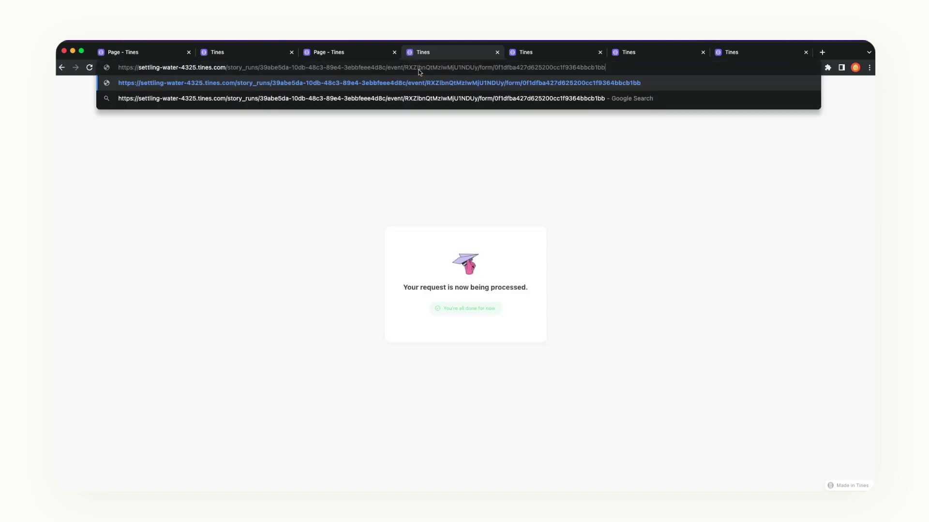
key(Return)
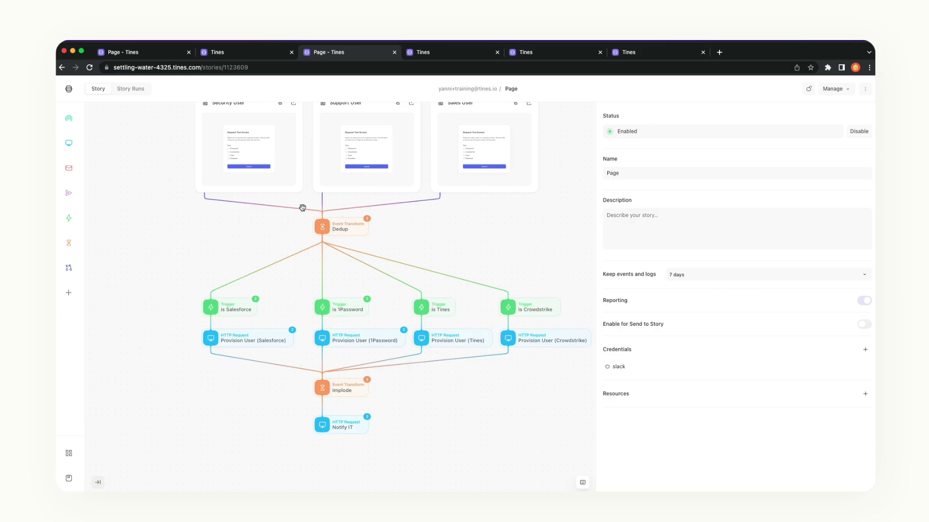
Scroll up the story canvas to bring the Process Feedback page into view.
scroll(166, 187, up, 5)
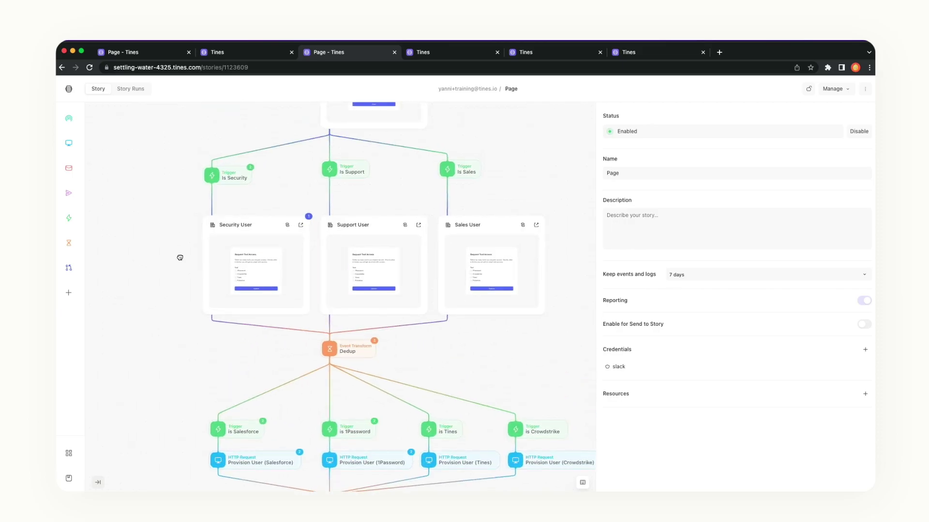
scroll(180, 257, up, 6)
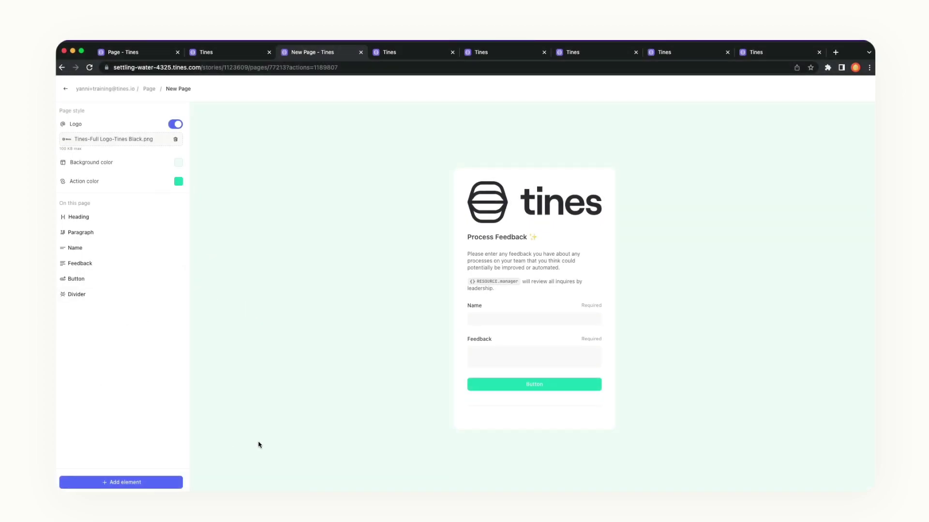
Add a Date field and a Paragraph element, then move the paragraph above Date 1.
click(144, 484)
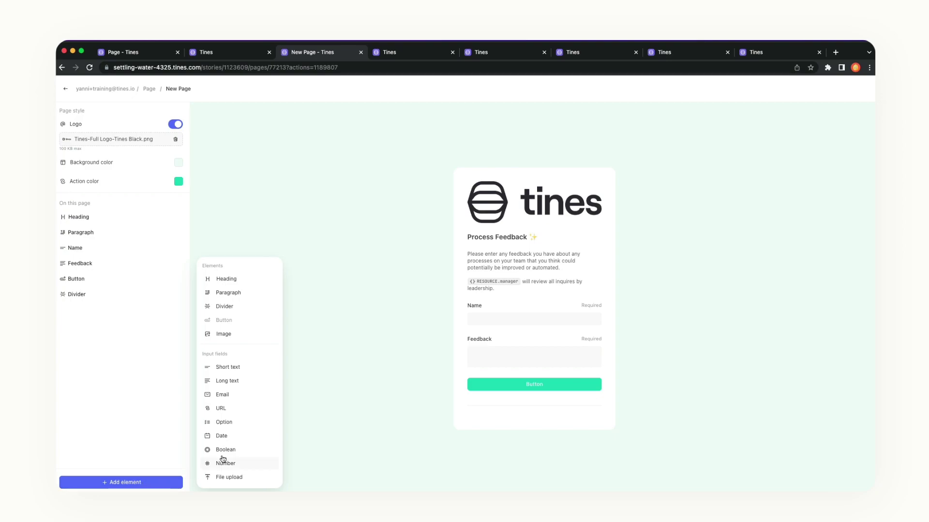
click(241, 436)
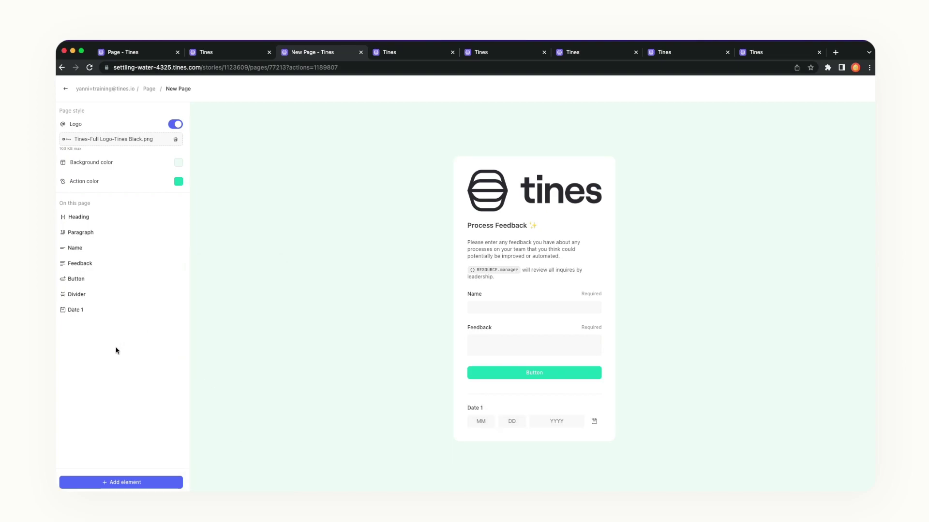
click(154, 485)
click(245, 293)
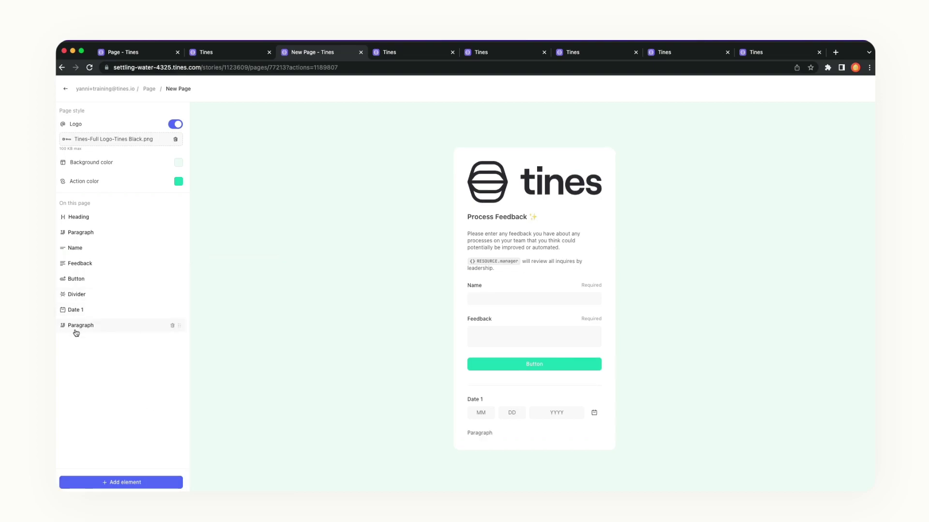
drag(74, 332, 87, 301)
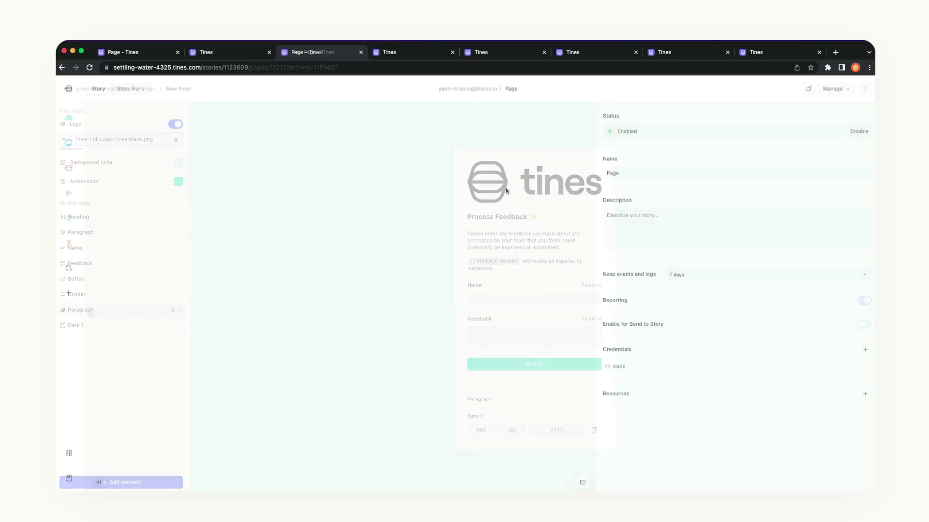
Drag a new Page from the sidebar's add menu onto the story canvas.
click(69, 292)
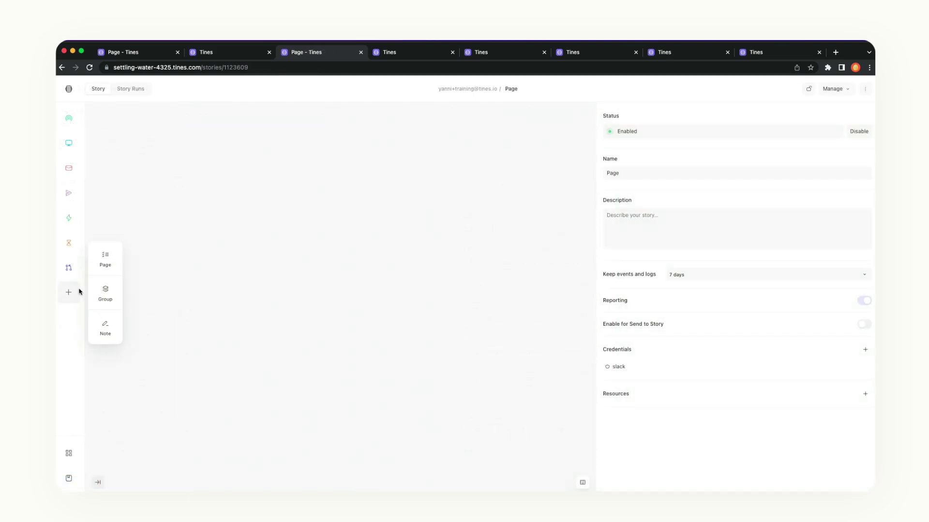
drag(105, 262, 335, 257)
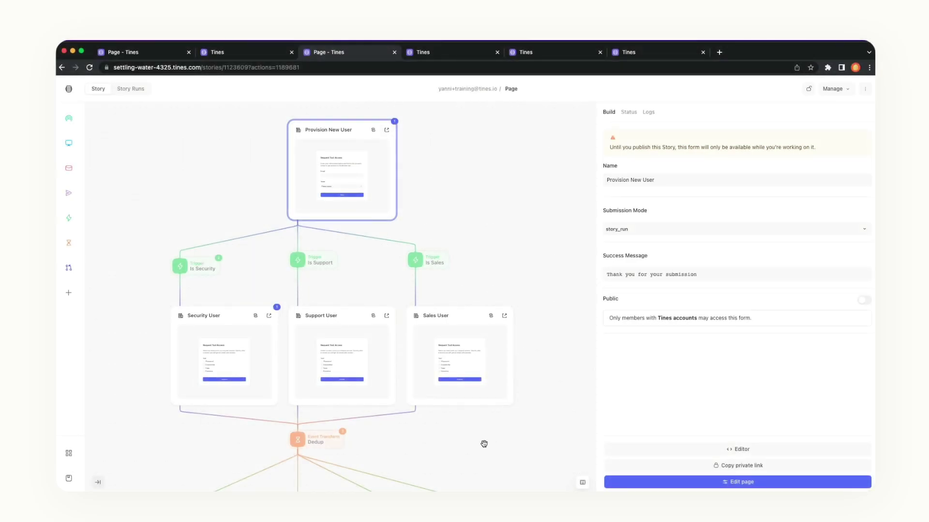
Pan to the provisioning actions and inspect the is Salesforce trigger settings.
drag(471, 443, 495, 232)
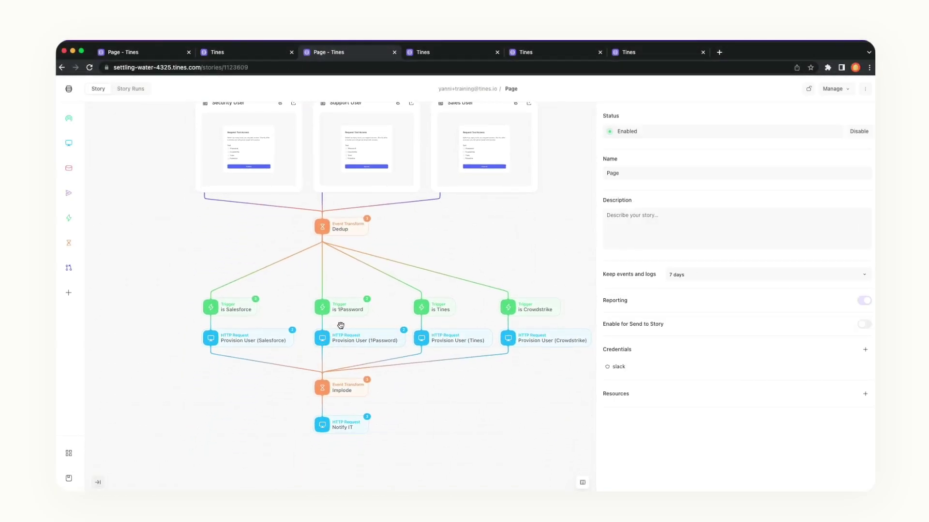
click(253, 311)
click(497, 261)
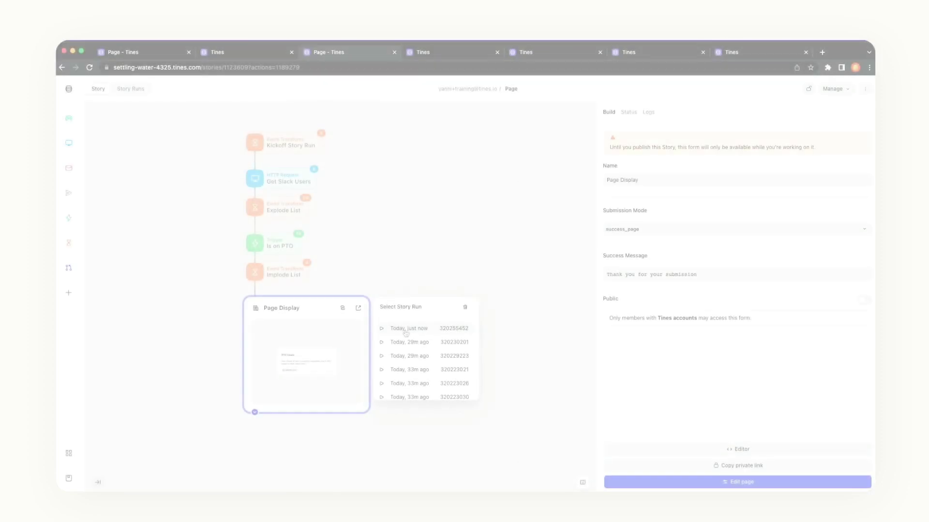
Copy the latest story run link and load it in the form page's tab.
click(405, 331)
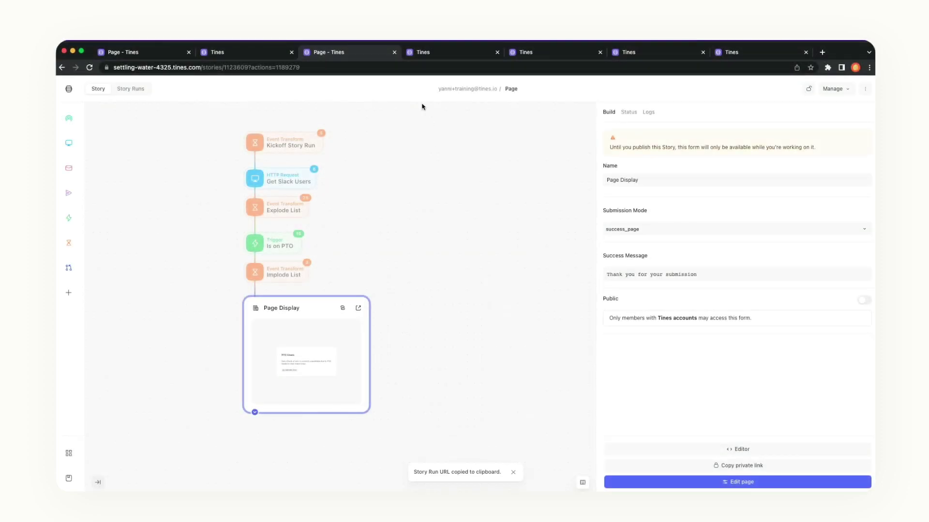
click(423, 51)
click(421, 68)
key(ctrl+v)
key(Return)
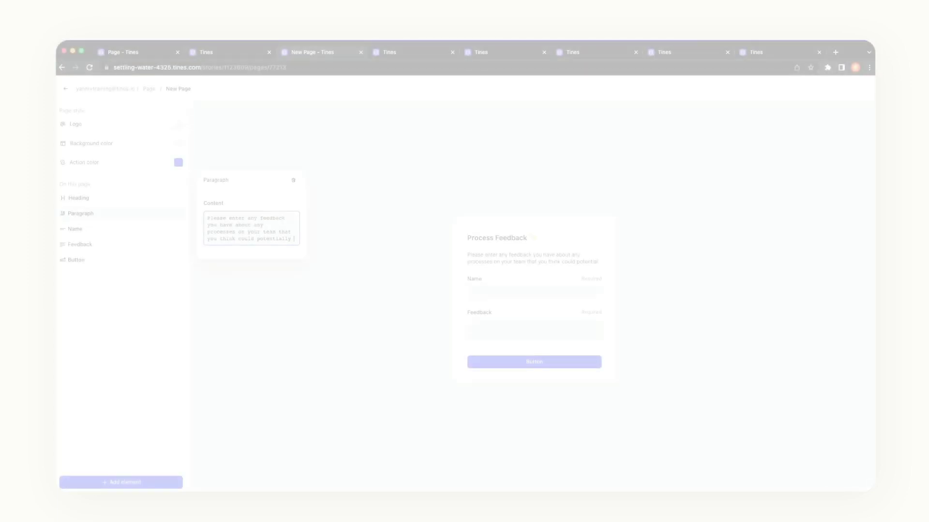
Finish the paragraph with 'be improved or automated.', <<RESOURCE.manager>>, and 'will review all inquires by leadership.'.
text(be imp)
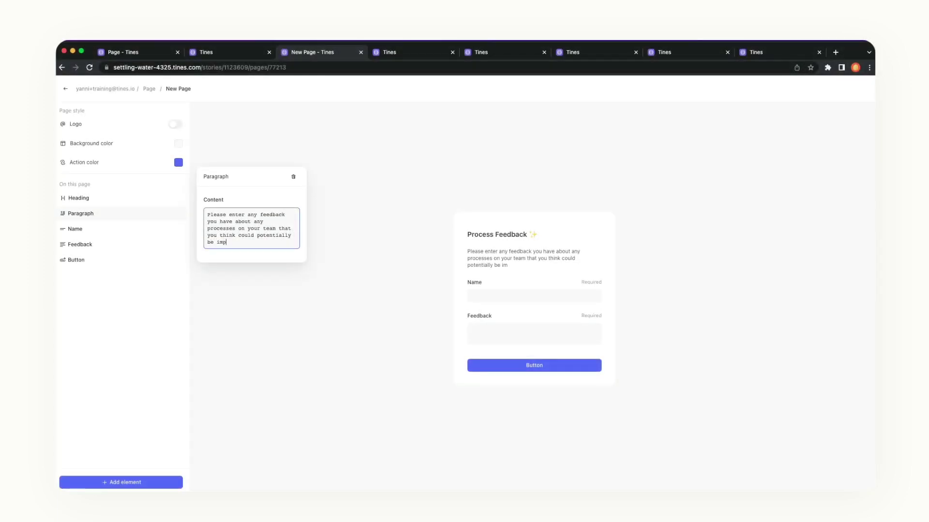
text(roved or automated.)
key(Return)
text(<<)
text(resour)
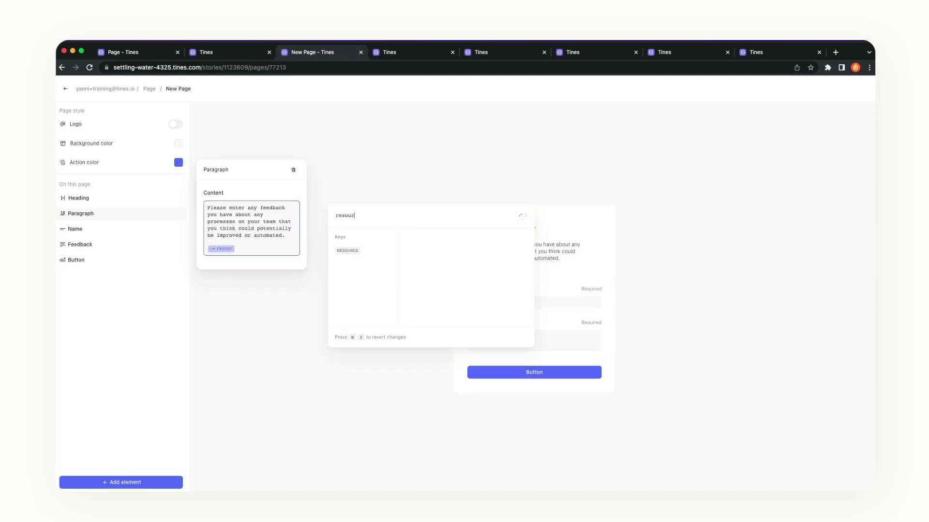
key(Tab)
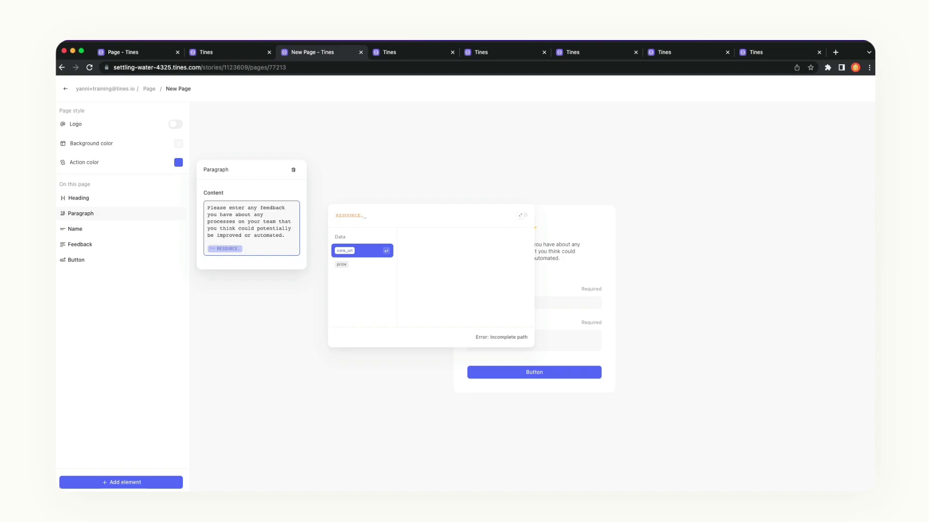
text(manager)
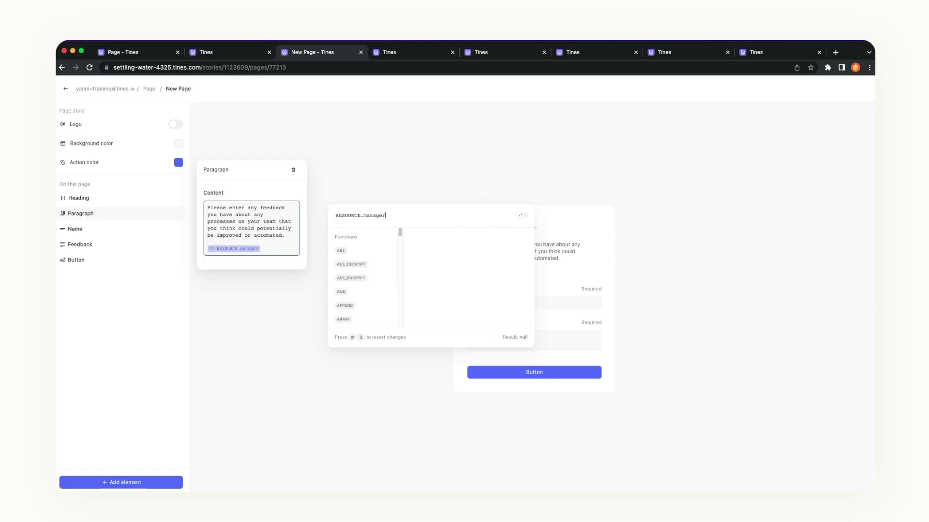
key(Return)
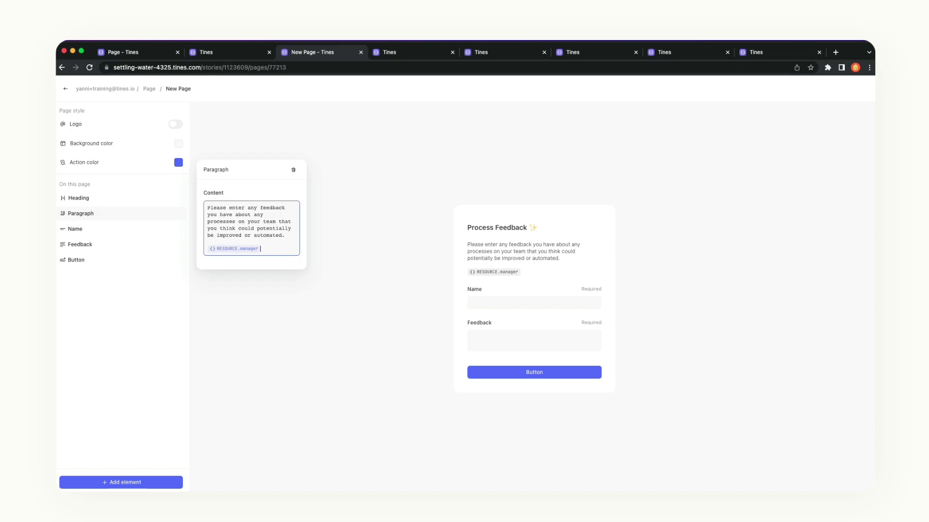
text(will review all )
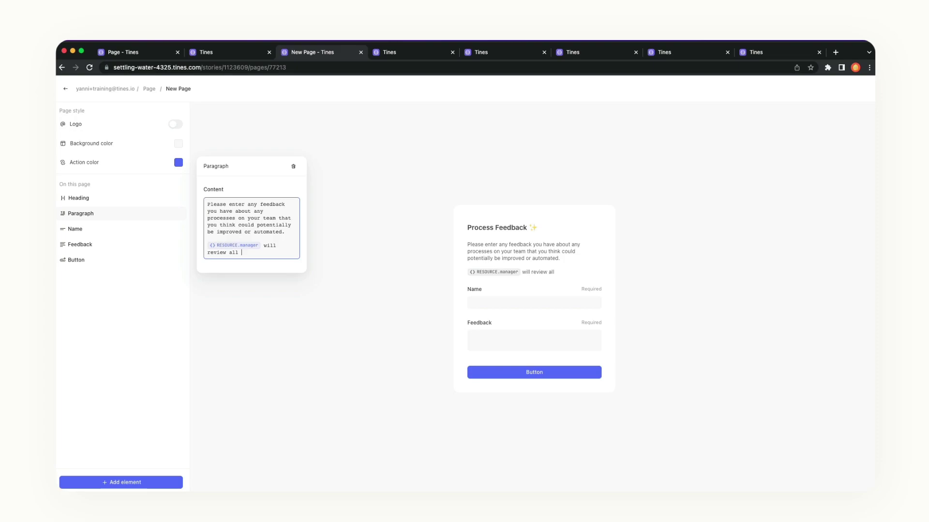
text(inquires by leadership.)
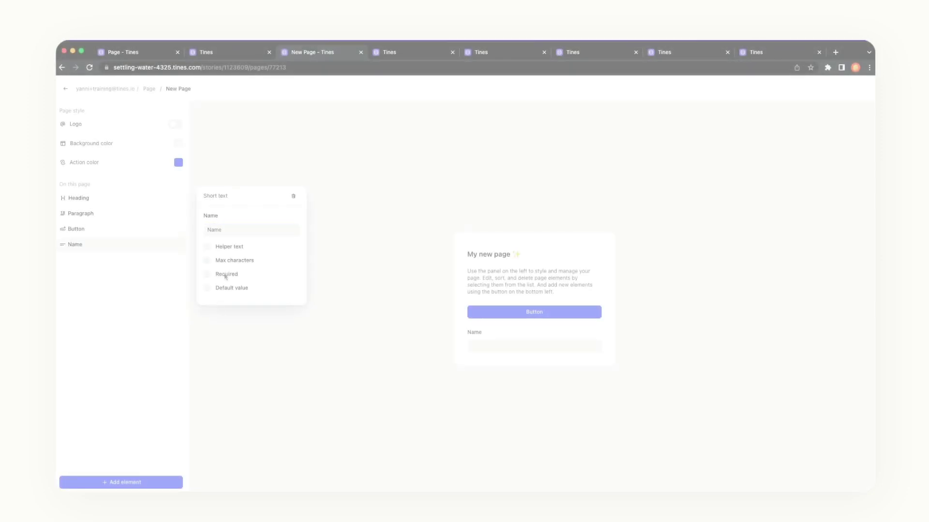
Mark the Name field as Required and move the Button below it.
click(225, 275)
click(129, 304)
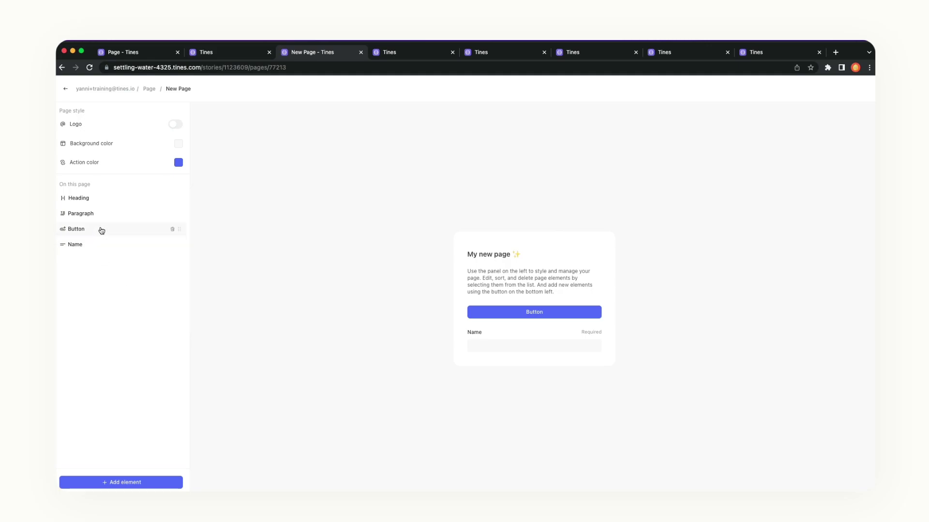
drag(101, 230, 97, 251)
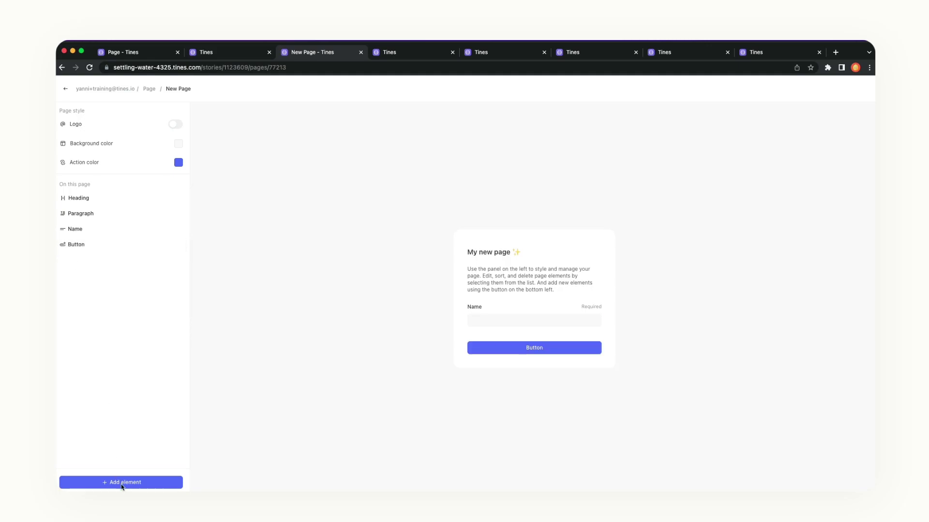
click(133, 486)
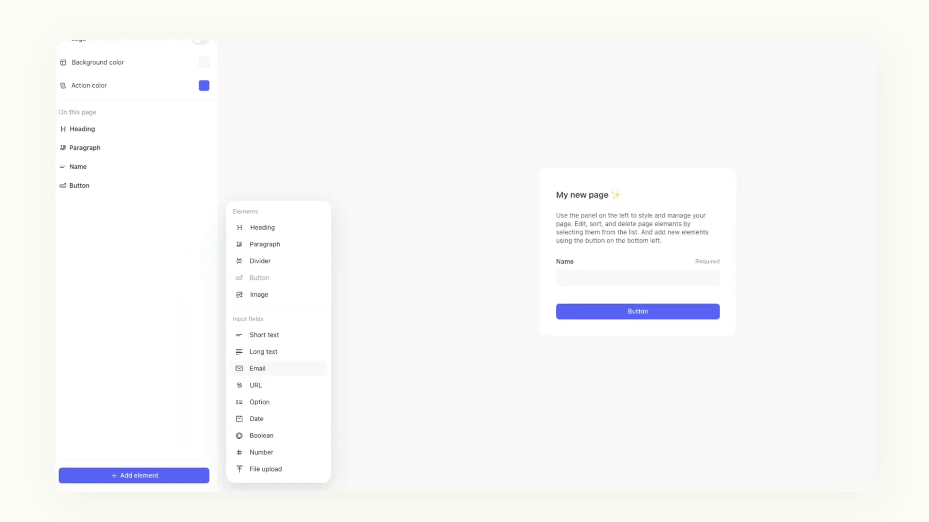